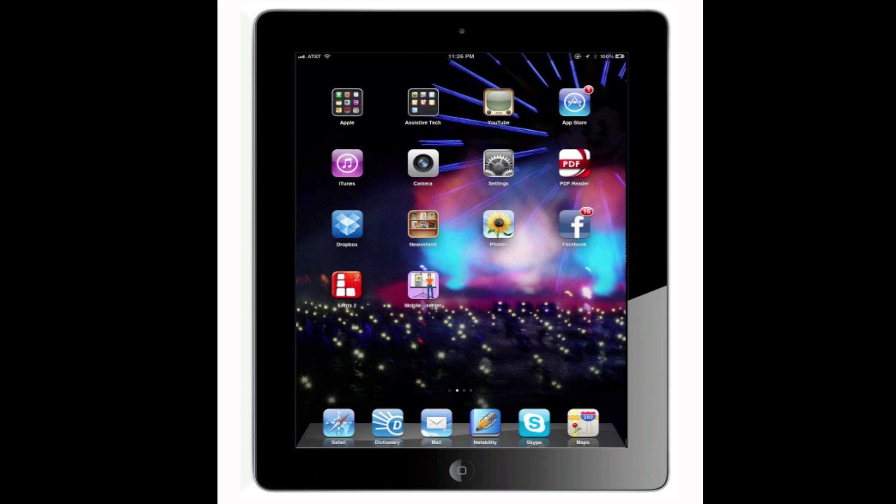
Mark the status bar battery and connection icons, the Home button and the Photos app in red.
mouse_move(541, 9)
left_mouse_down()
mouse_move(537, 33)
mouse_move(662, 70)
mouse_move(679, 3)
left_mouse_up()
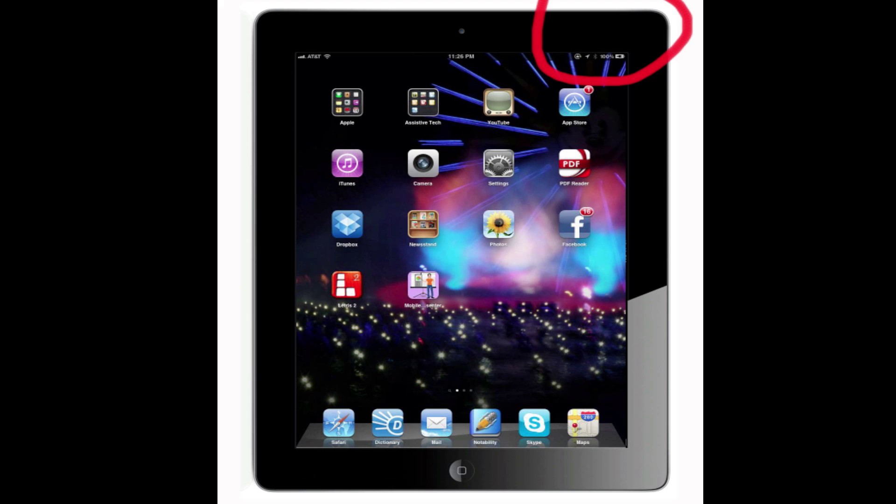
mouse_move(468, 420)
left_mouse_down()
mouse_move(411, 446)
mouse_move(539, 483)
mouse_move(462, 419)
left_mouse_up()
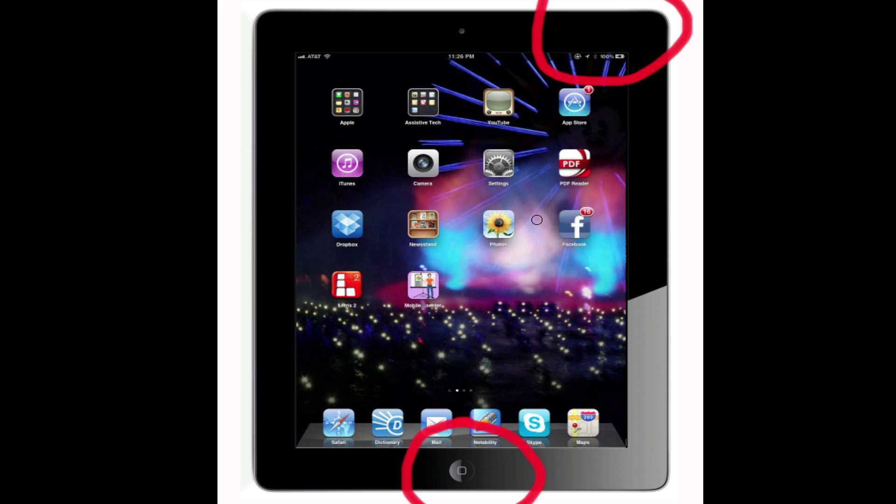
mouse_move(518, 195)
left_mouse_down()
mouse_move(483, 200)
mouse_move(466, 252)
mouse_move(500, 264)
mouse_move(534, 199)
mouse_move(503, 195)
left_mouse_up()
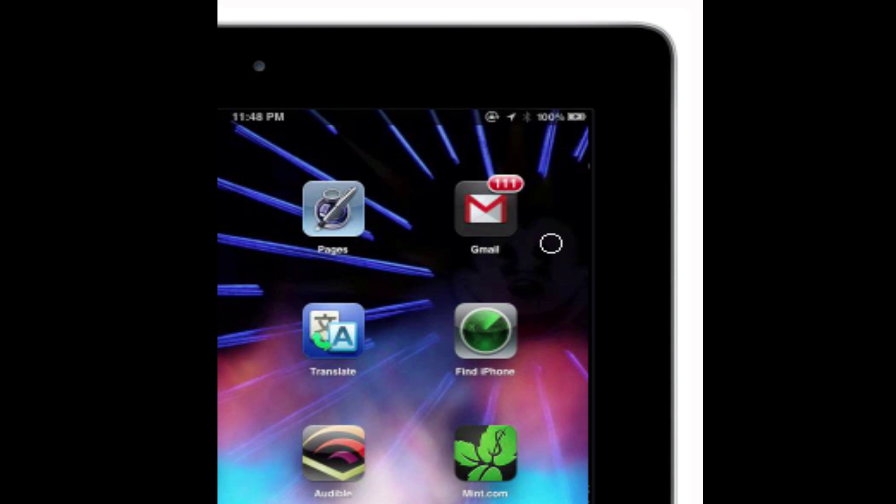
mouse_move(551, 245)
left_mouse_down()
mouse_move(430, 228)
mouse_move(541, 270)
left_mouse_up()
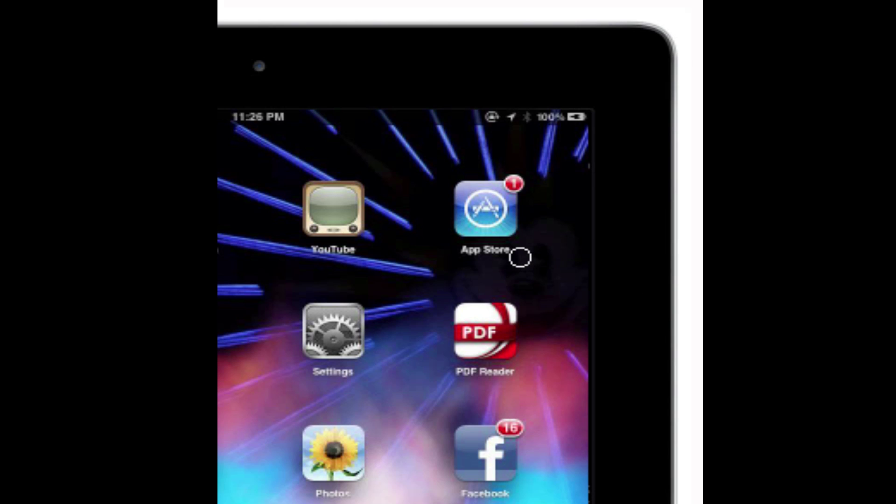
Circle the App Store app and mark the gmail search query with an arrow.
left_click_drag(518, 257, 404, 175)
left_click_drag(397, 206, 502, 266)
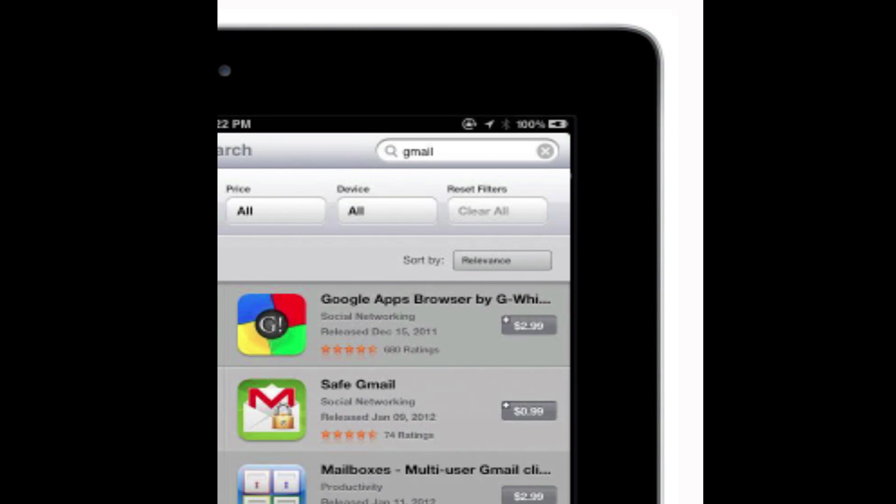
mouse_move(439, 96)
left_mouse_down()
mouse_move(442, 82)
mouse_move(413, 80)
left_mouse_up()
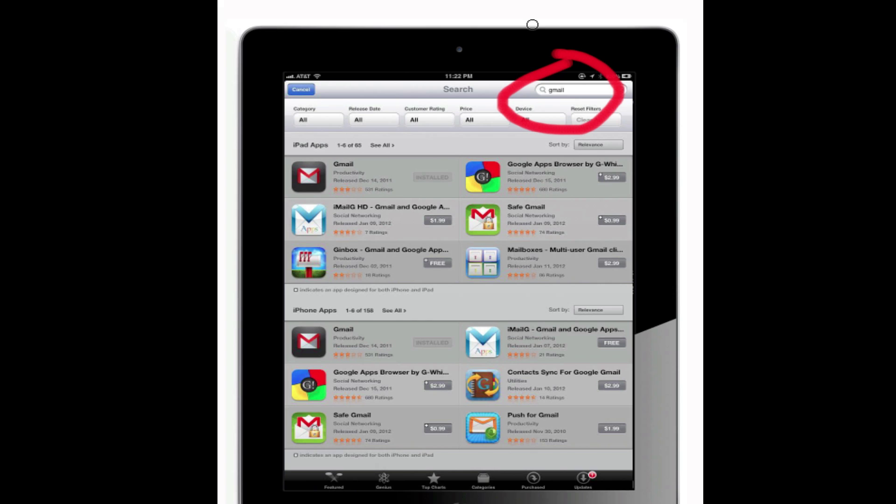
left_click_drag(532, 3, 553, 11)
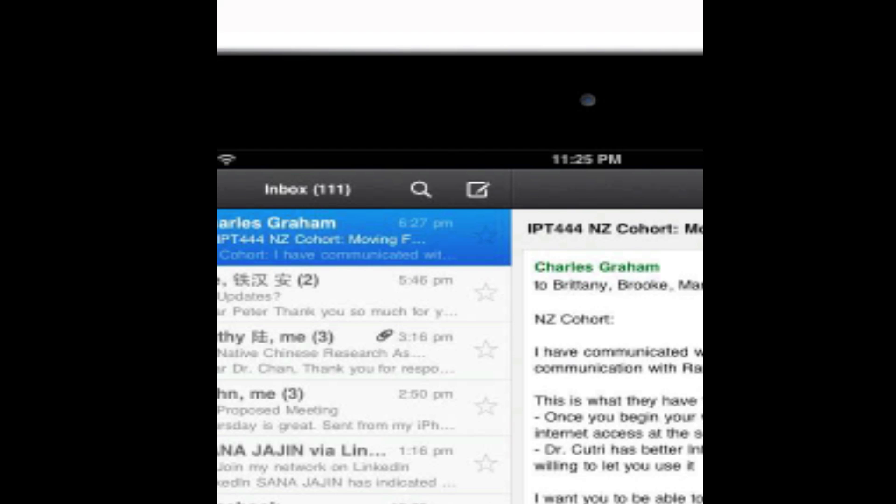
Draw an arrow pointing to Gmail's Compose icon for a new message.
left_click_drag(512, 26, 481, 159)
mouse_move(443, 135)
left_mouse_down()
mouse_move(490, 169)
mouse_move(544, 125)
left_mouse_up()
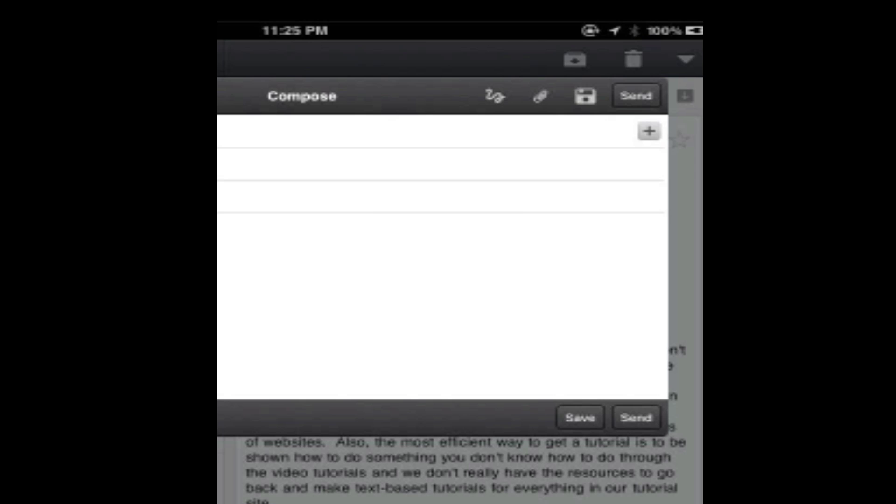
Show the Photos album list, including Camera Roll, and mark the attach-photos icon.
left_click(541, 96)
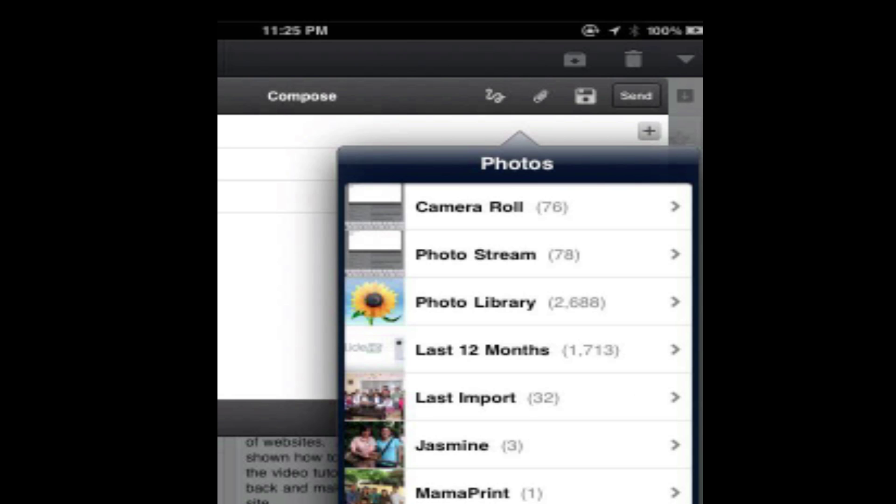
left_click(508, 56)
left_click_drag(508, 56, 513, 53)
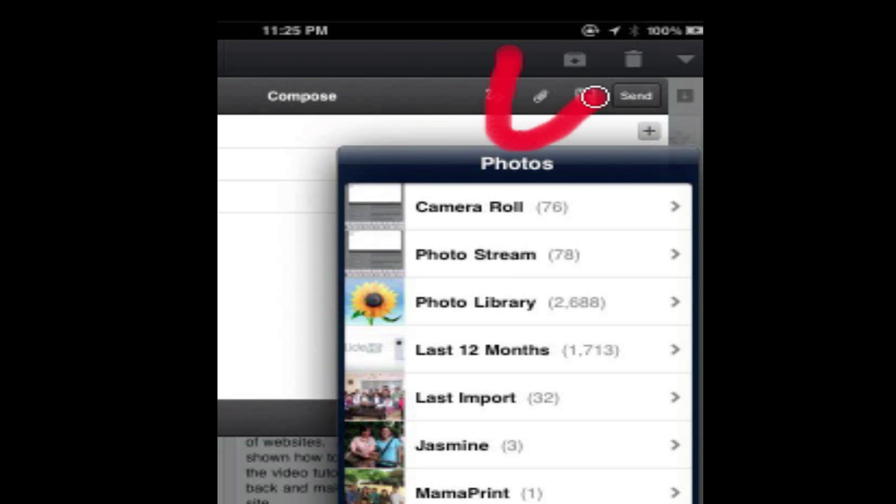